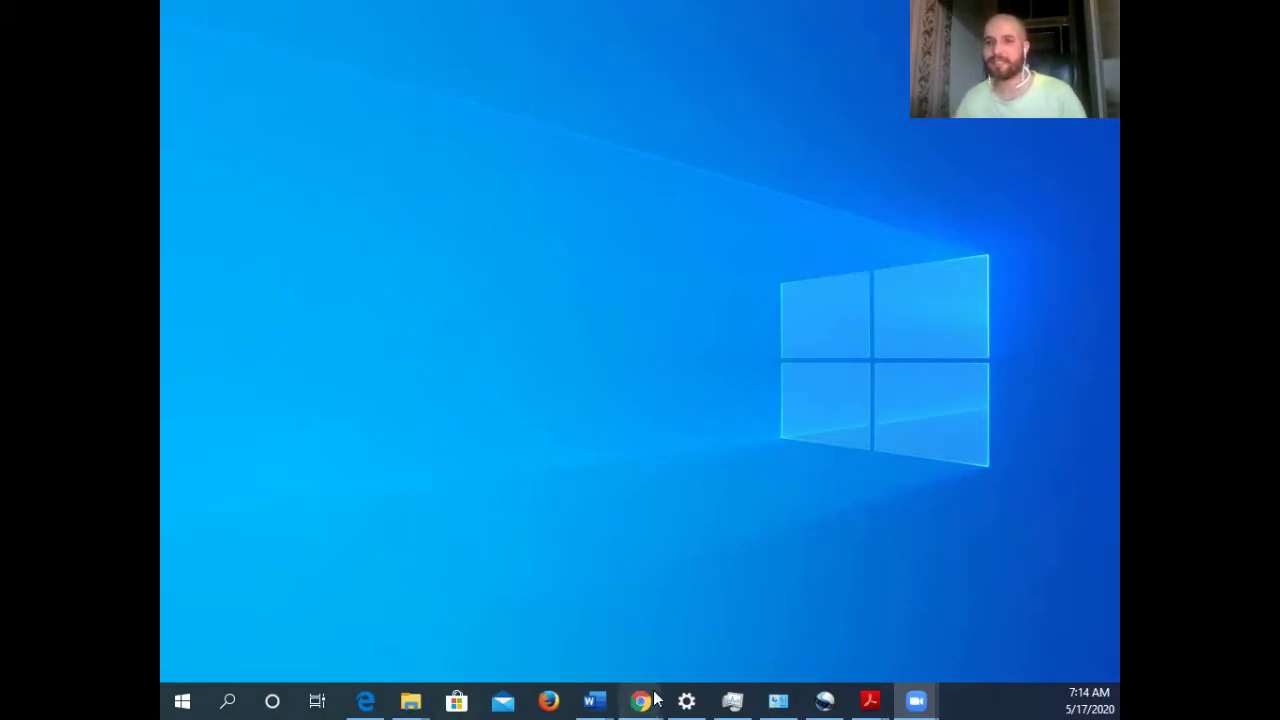
# Open the zoom.us website in Firefox and go to the account's personal meeting settings.
pyautogui.moveTo(643, 700)
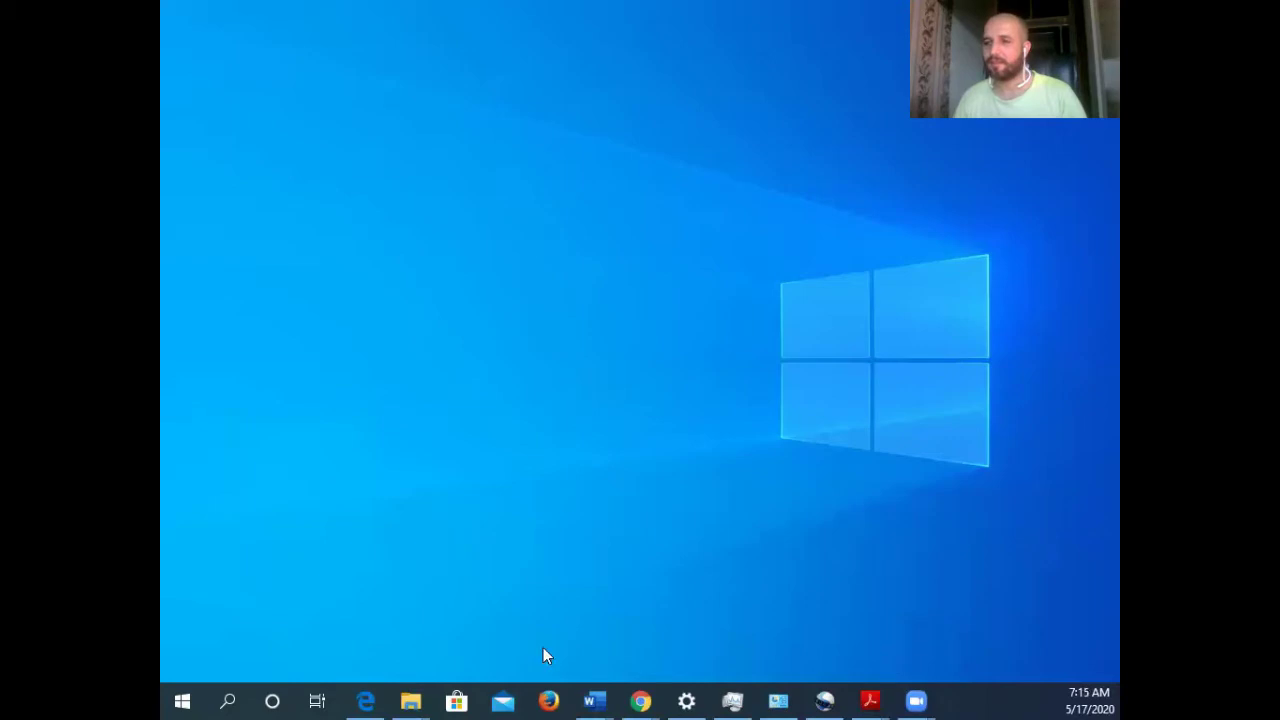
pyautogui.click(548, 700)
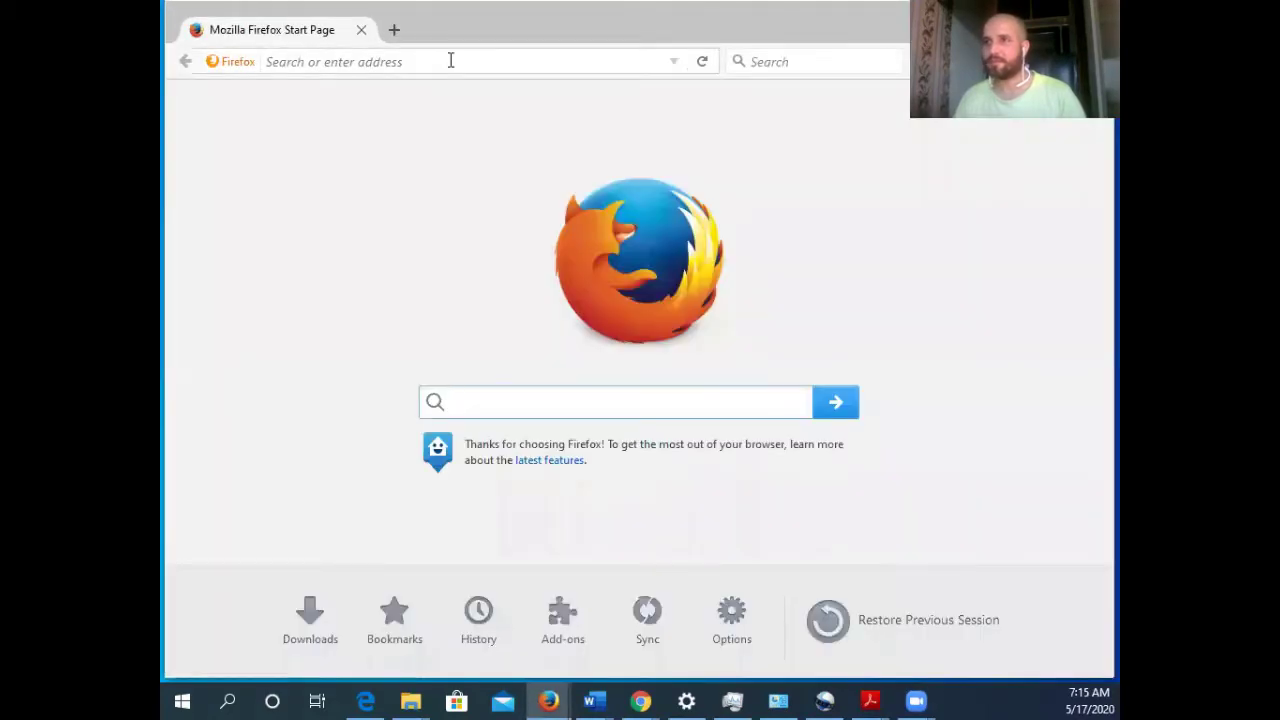
pyautogui.click(451, 61)
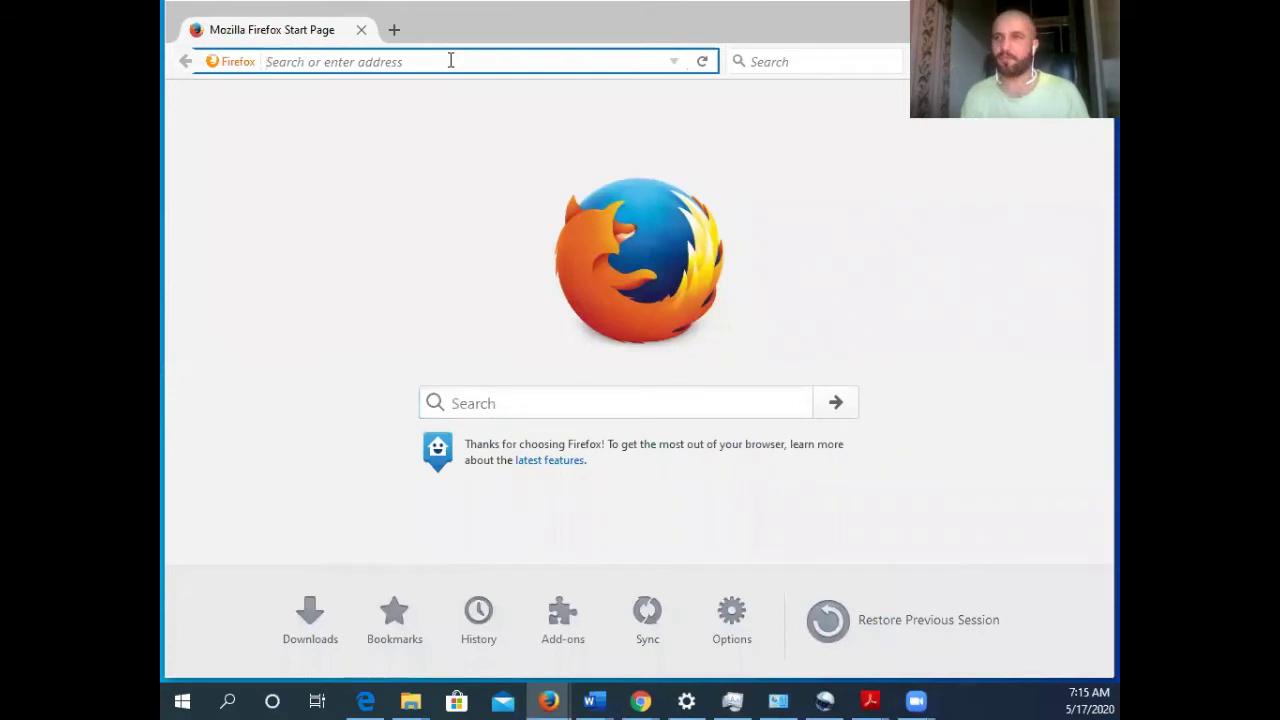
pyautogui.write('z')
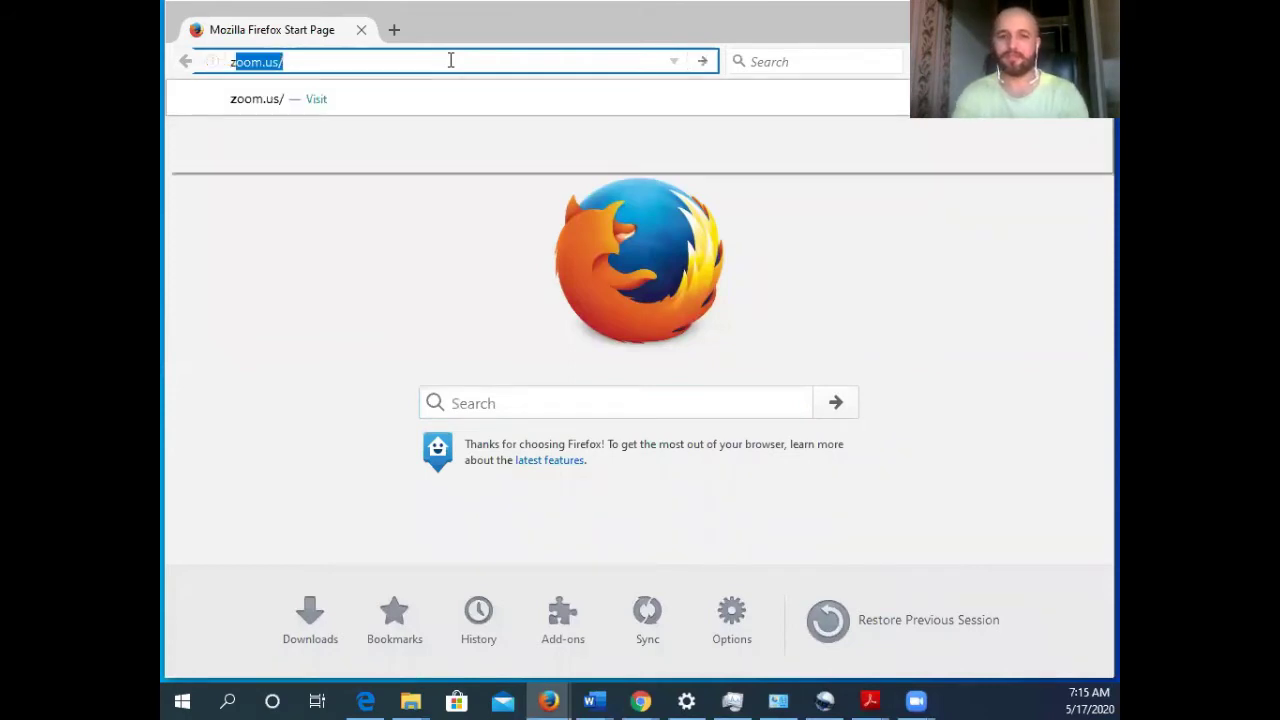
pyautogui.write('oom')
pyautogui.press('Return')
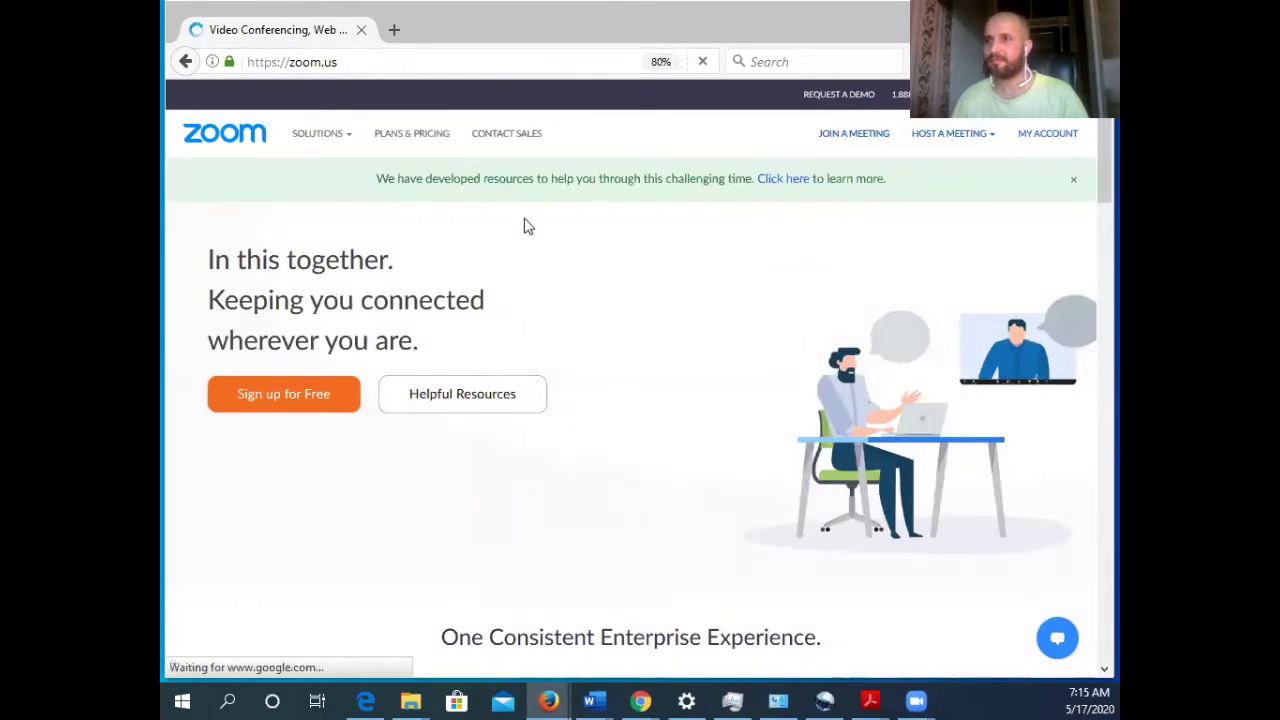
pyautogui.click(1038, 140)
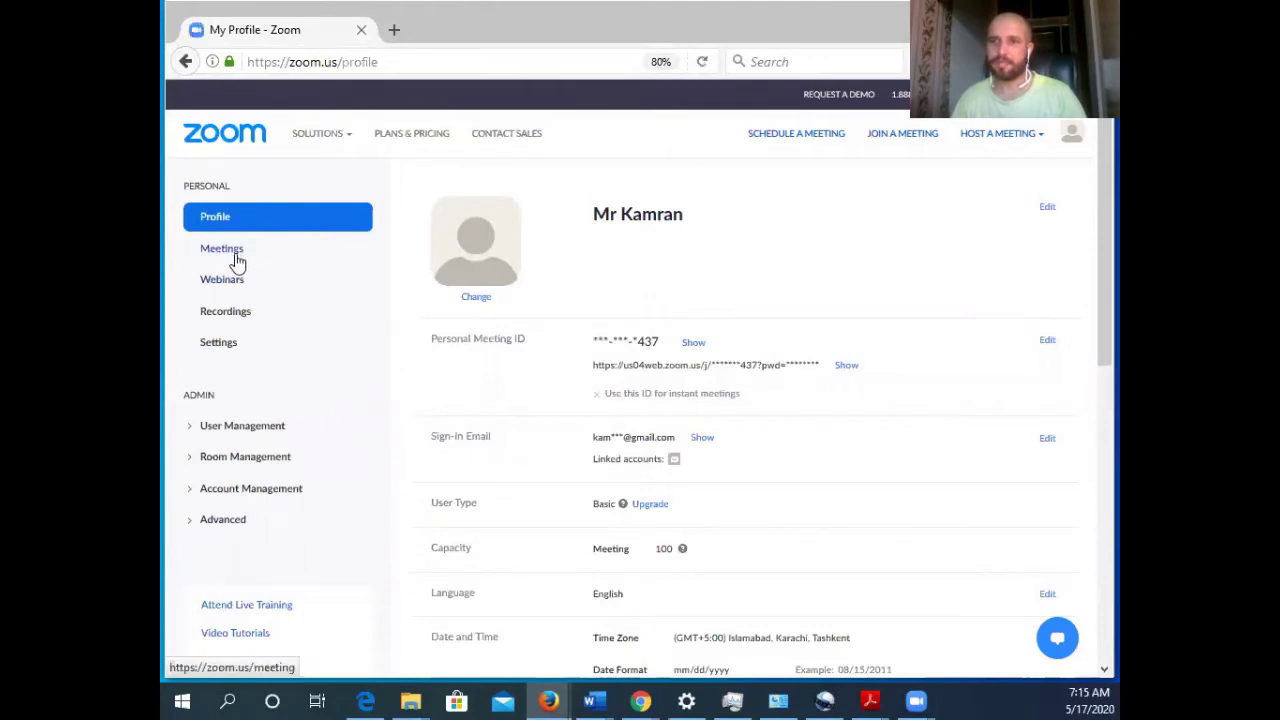
pyautogui.click(219, 343)
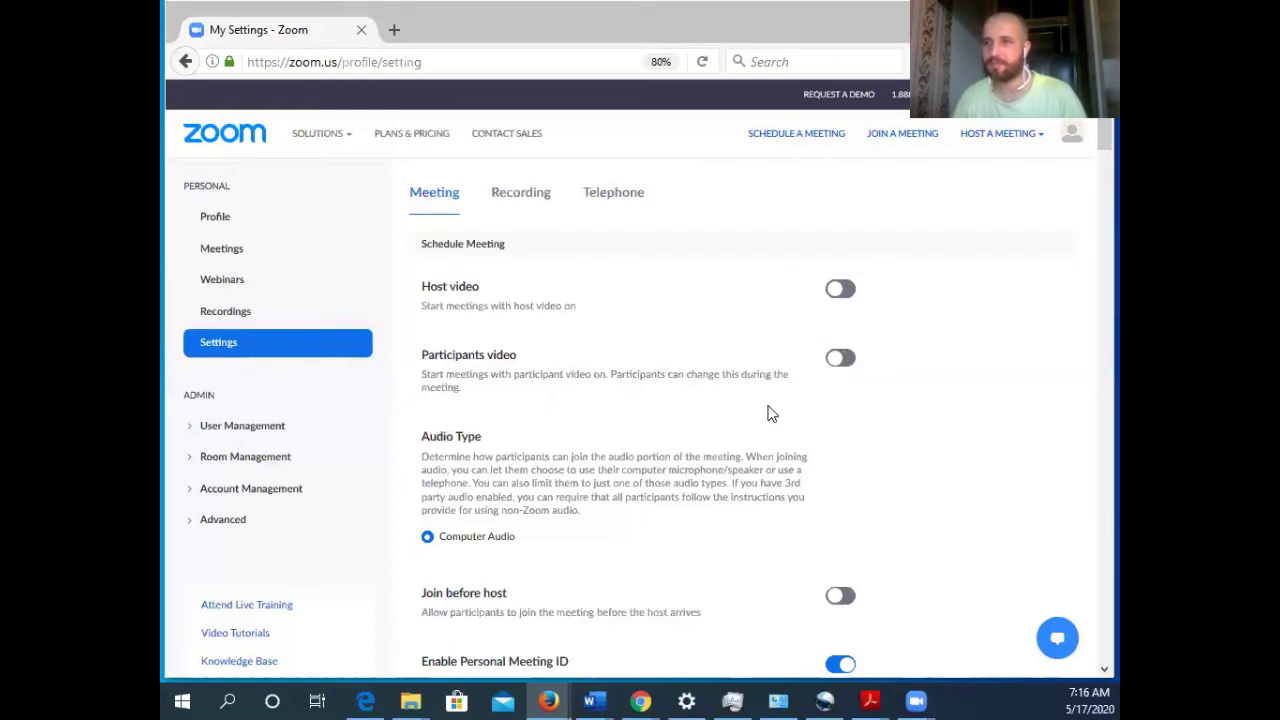
# Review the Schedule Meeting settings, from audio type and Personal Meeting ID through password requirements to muting participants upon entry.
pyautogui.scroll(-5, 770, 413)
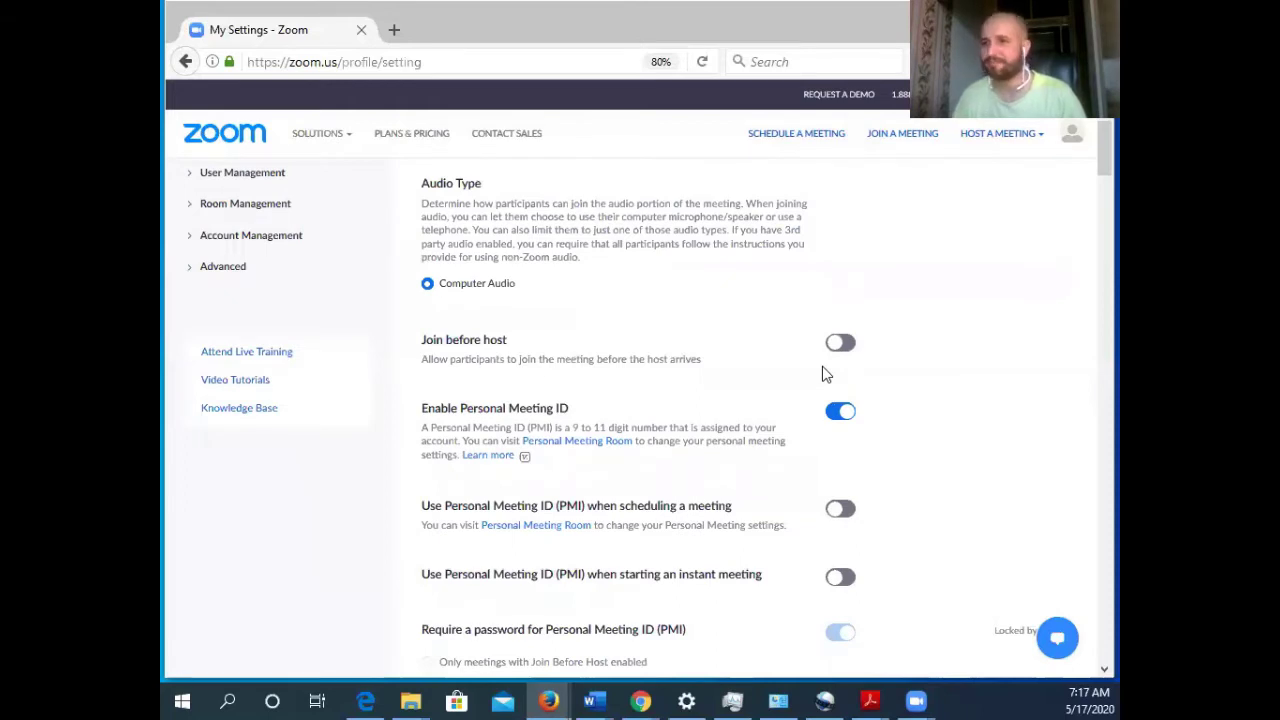
pyautogui.scroll(-3, 779, 390)
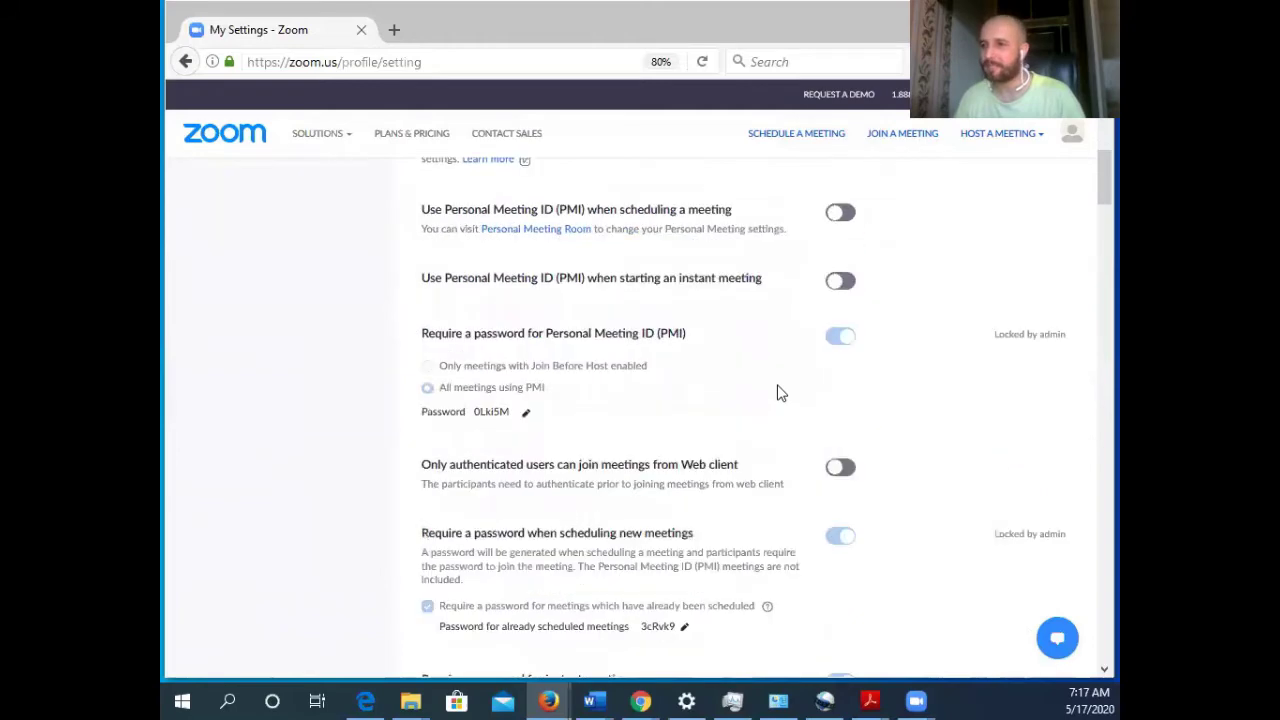
pyautogui.scroll(-2, 779, 393)
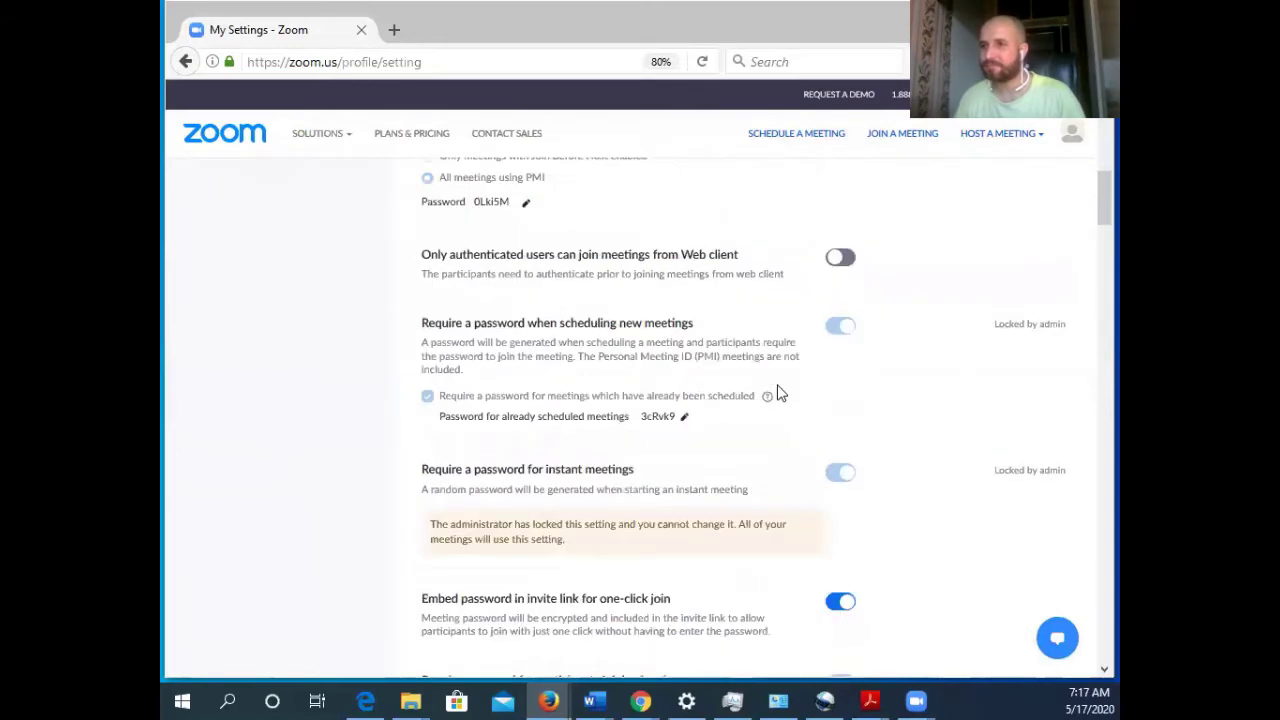
pyautogui.scroll(-1, 779, 393)
pyautogui.scroll(1, 779, 393)
pyautogui.scroll(-1, 779, 393)
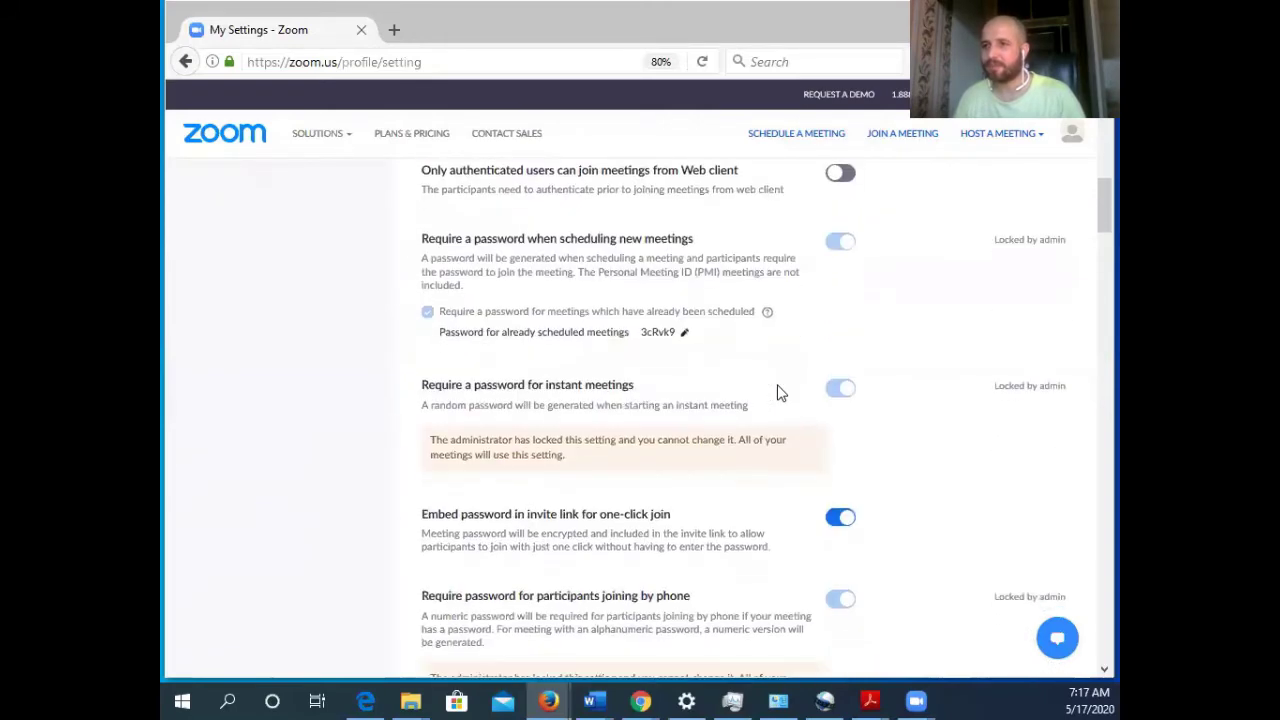
pyautogui.scroll(-1, 779, 393)
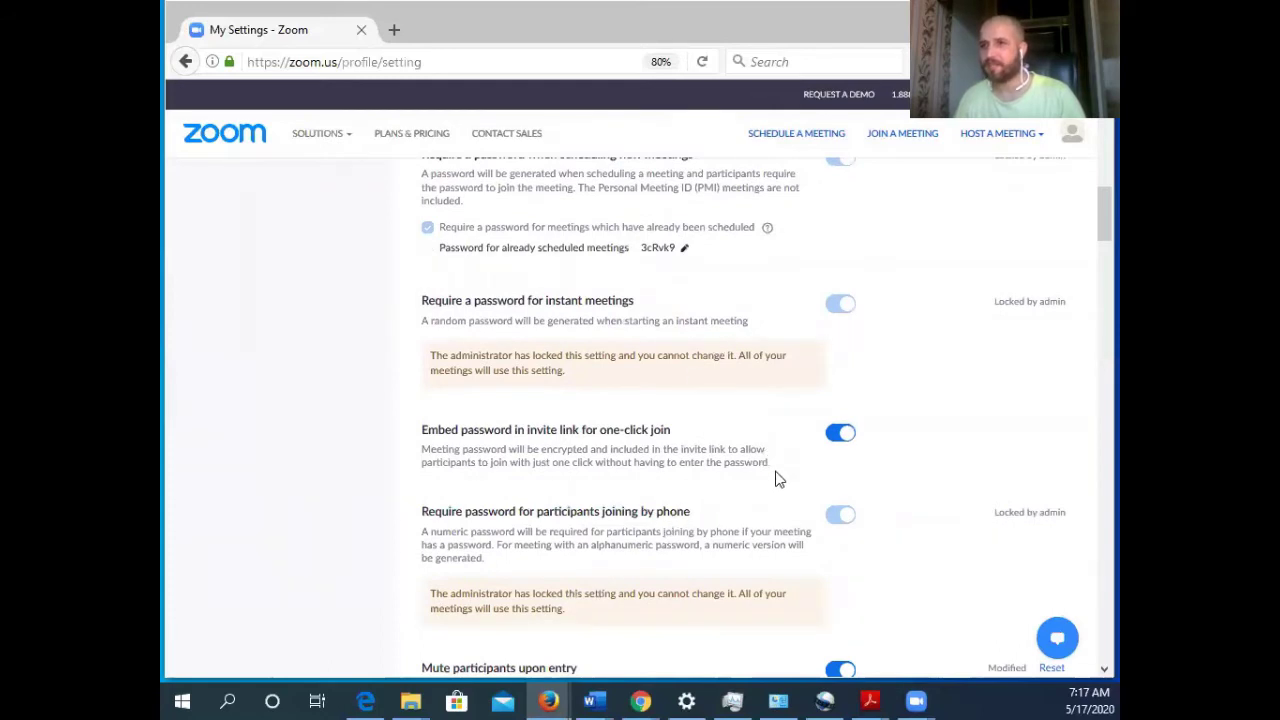
pyautogui.scroll(-2, 779, 479)
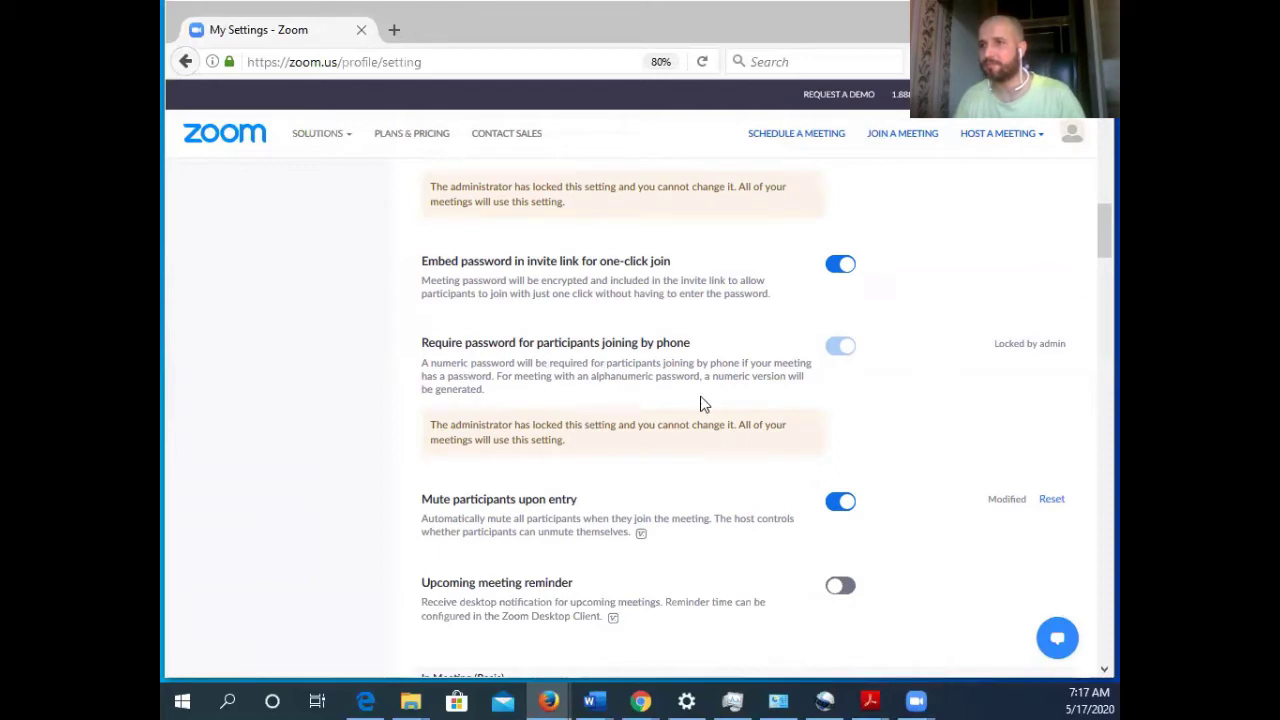
pyautogui.scroll(-3, 704, 410)
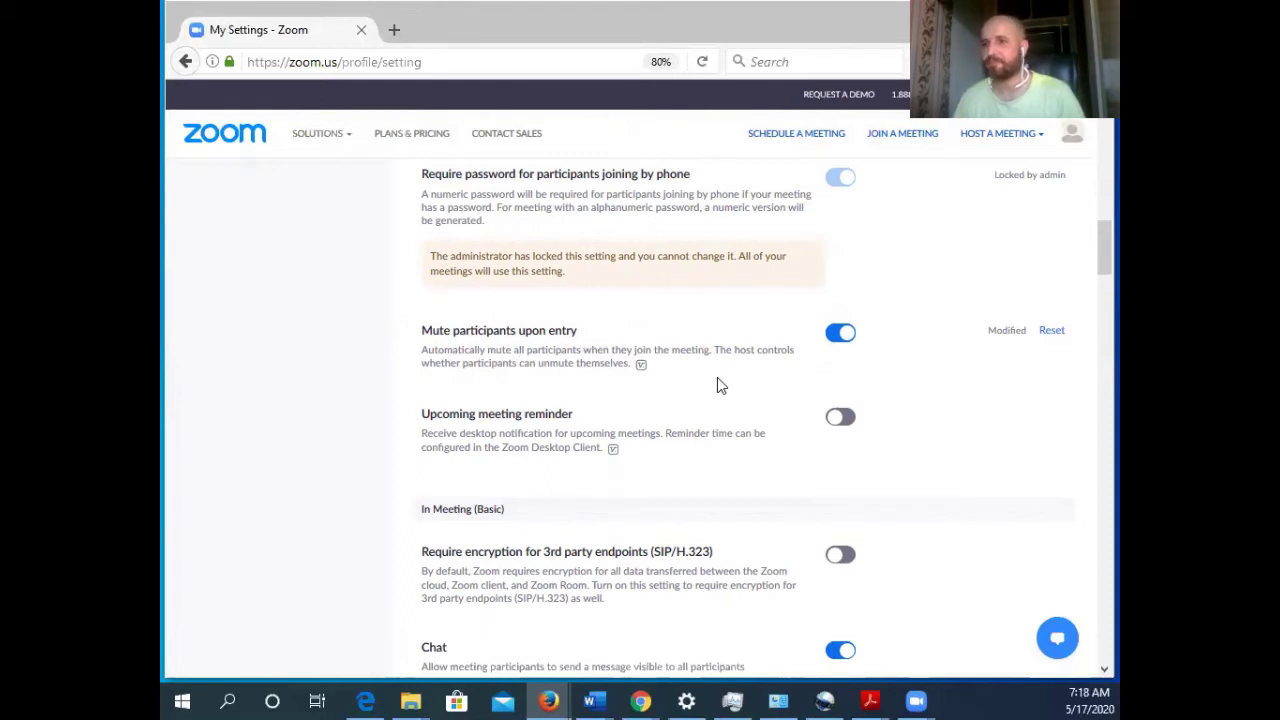
# Turn off Chat in the In Meeting (Basic) settings and accept the change to its dependent settings.
pyautogui.scroll(-1, 723, 400)
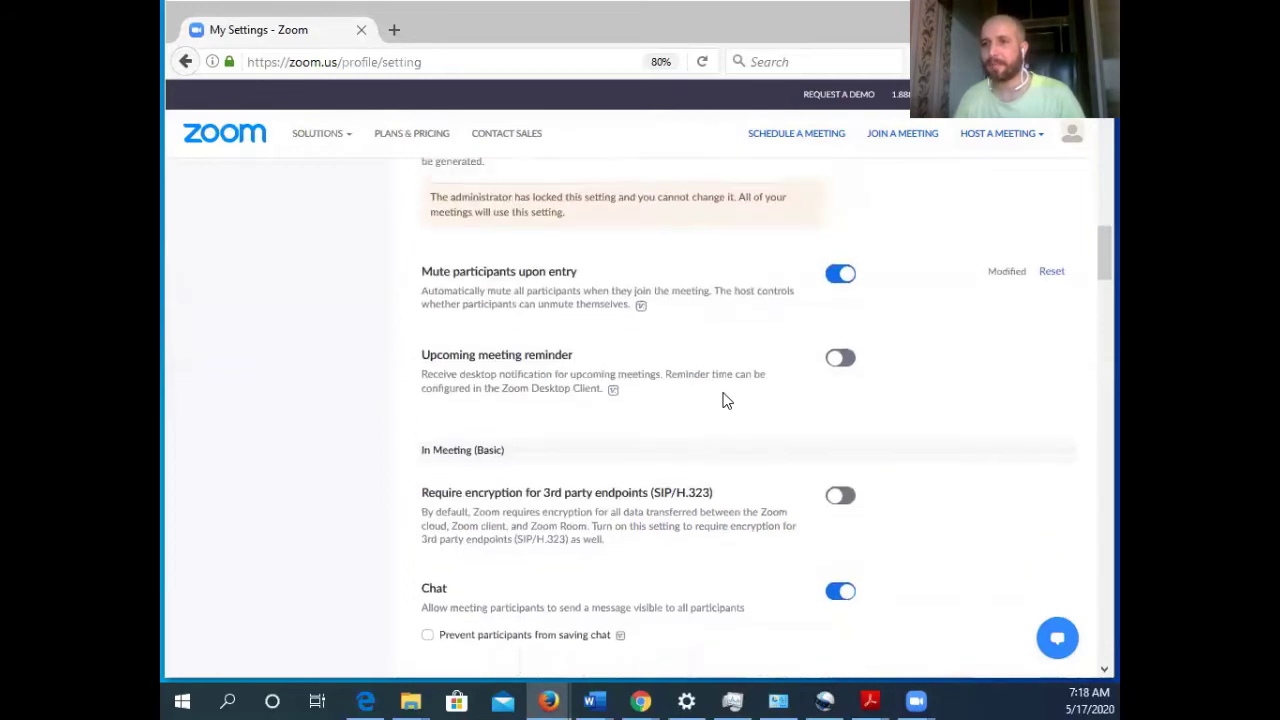
pyautogui.scroll(1, 724, 400)
pyautogui.scroll(-3, 727, 400)
pyautogui.scroll(-1, 732, 432)
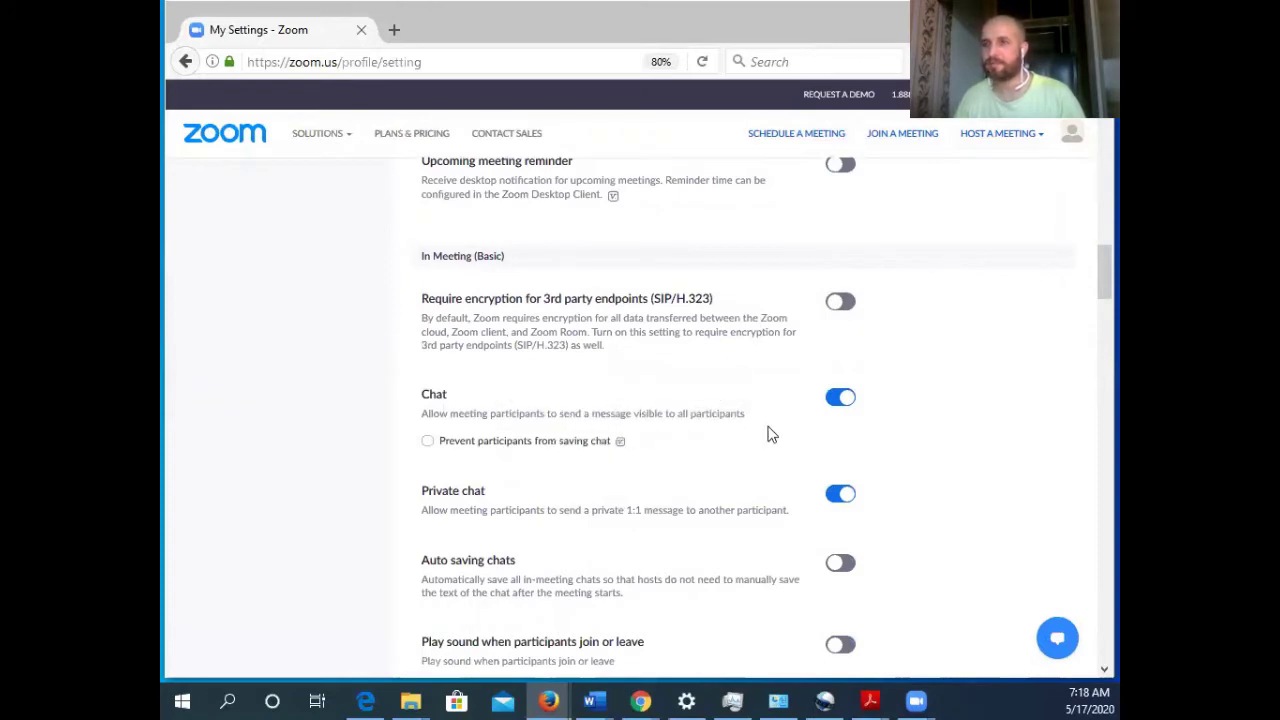
pyautogui.click(832, 400)
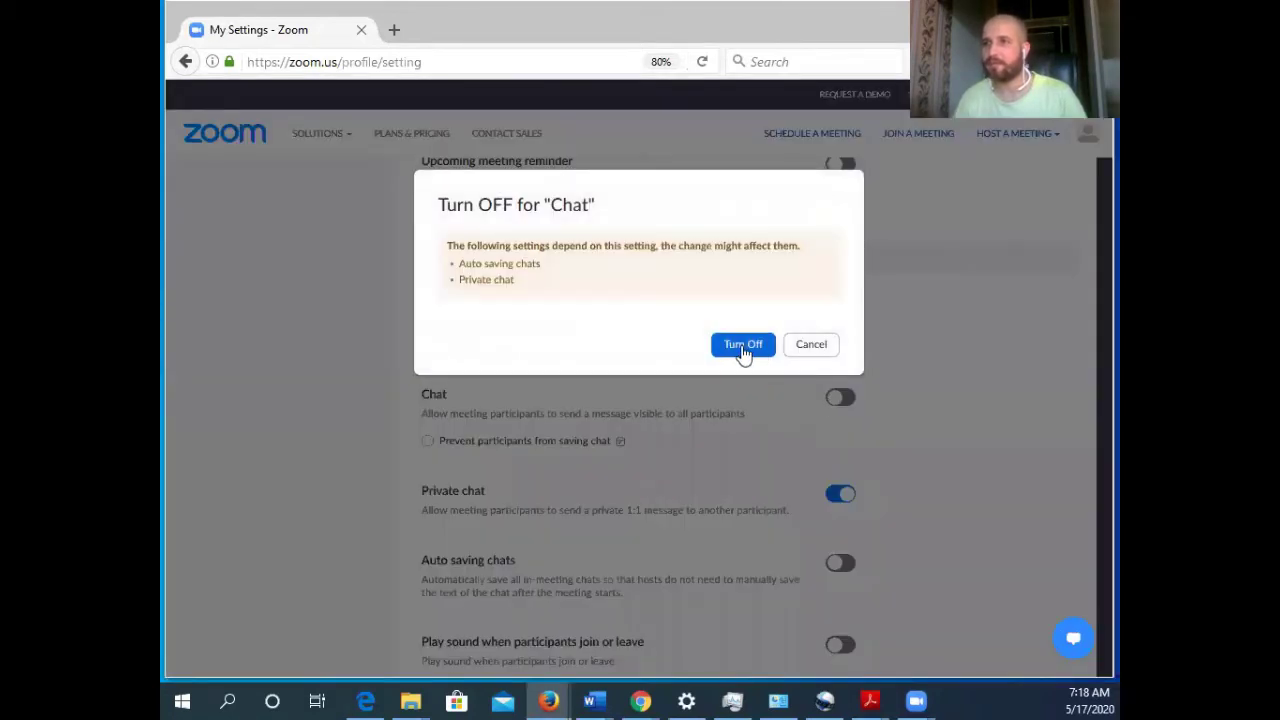
pyautogui.click(745, 345)
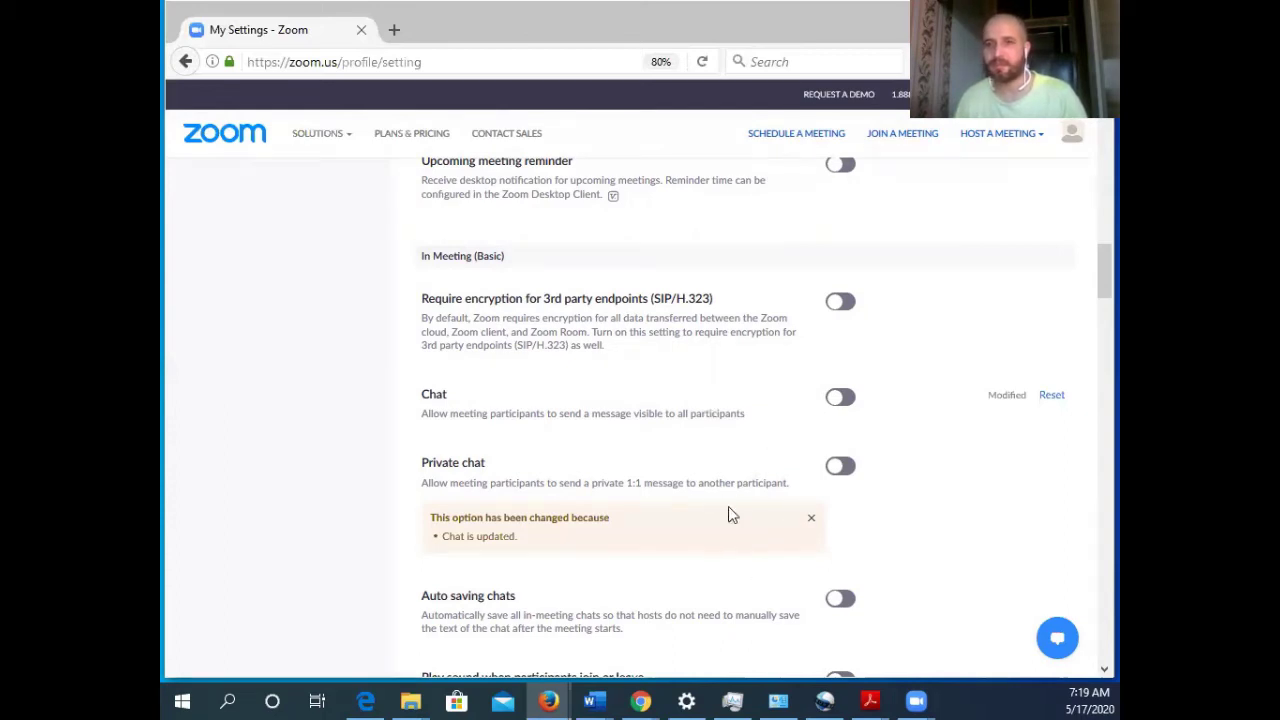
# Review the remaining In Meeting (Basic) settings, including file transfer, screen sharing, annotation, whiteboard, remote control and participant renaming.
pyautogui.scroll(-3, 863, 566)
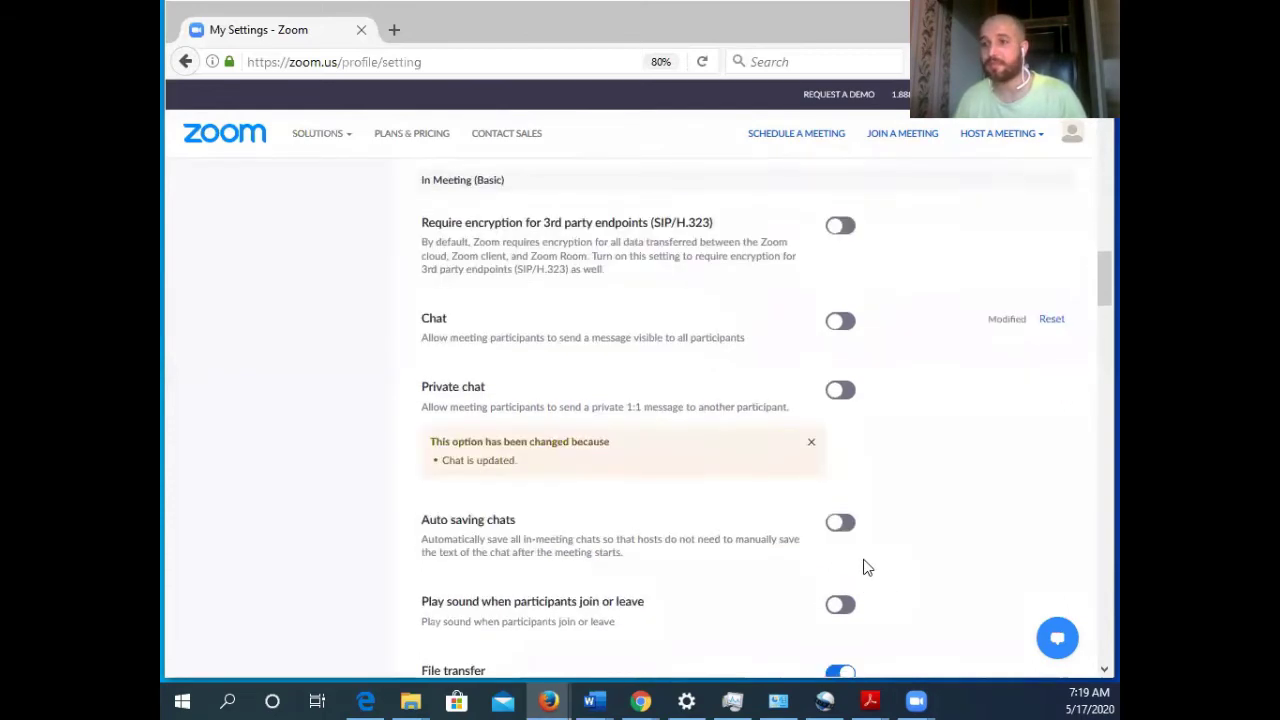
pyautogui.scroll(-3, 866, 563)
pyautogui.scroll(-4, 869, 583)
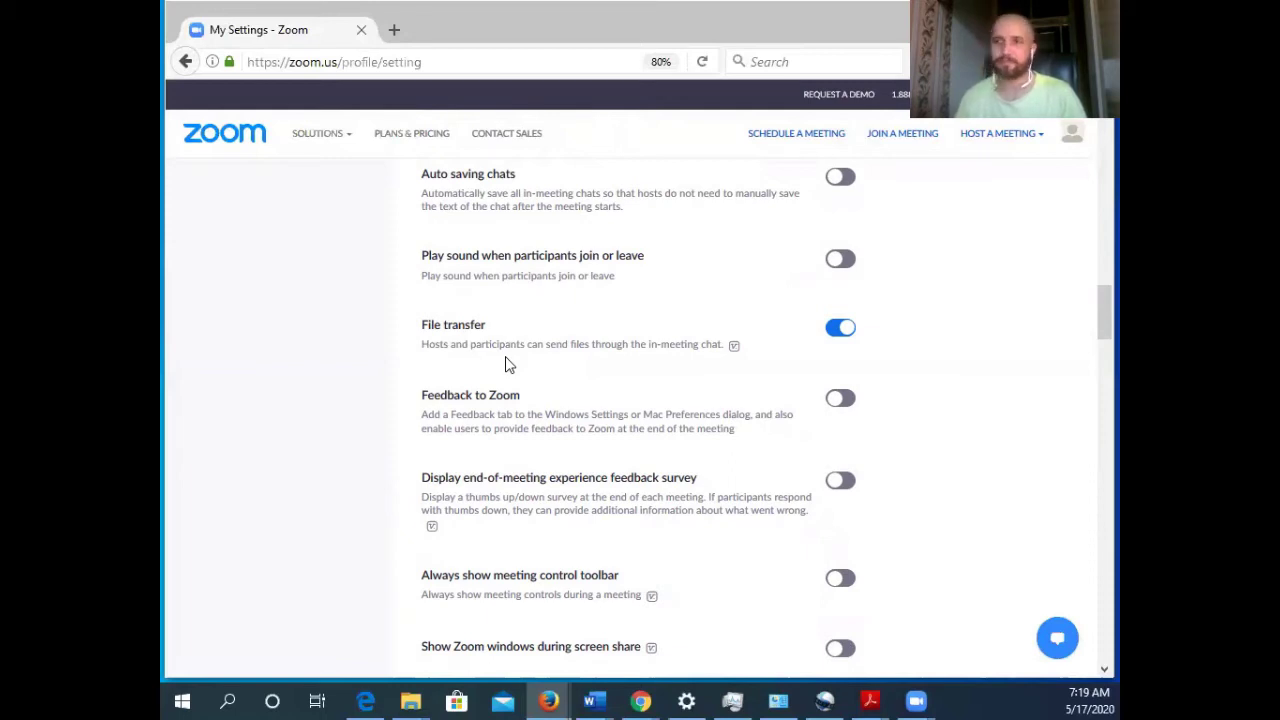
pyautogui.scroll(-3, 510, 390)
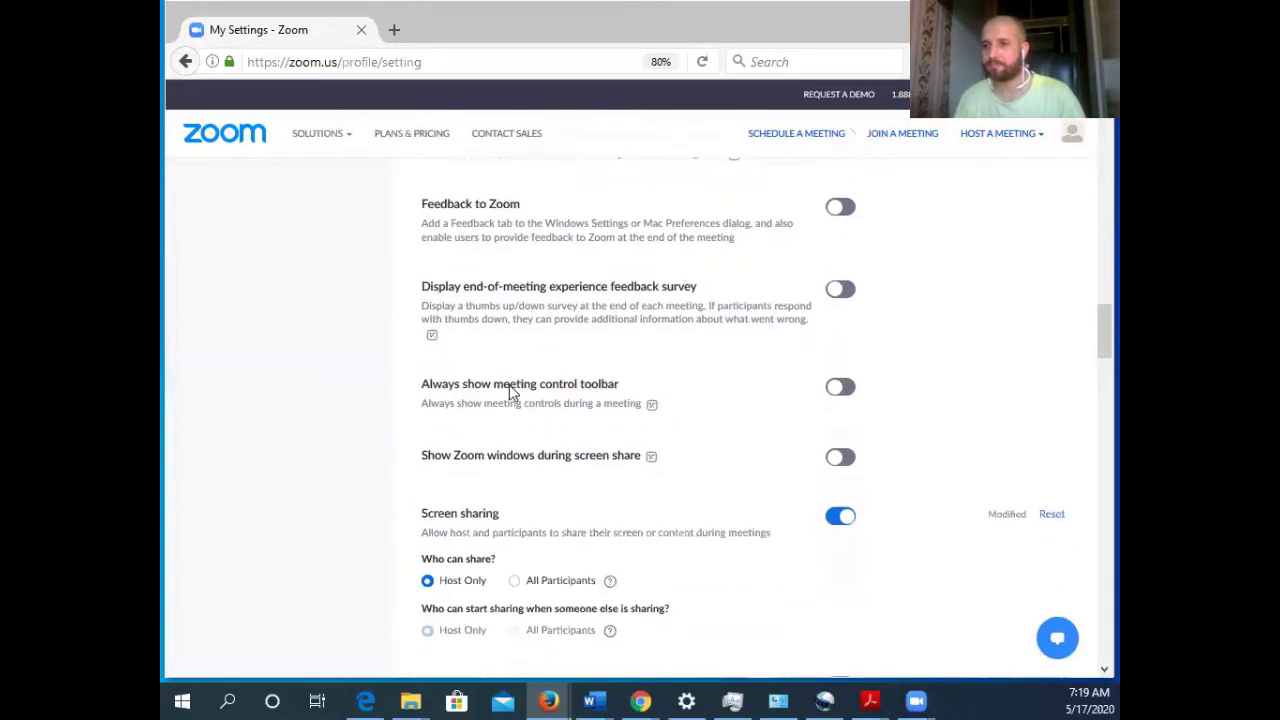
pyautogui.scroll(-2, 510, 390)
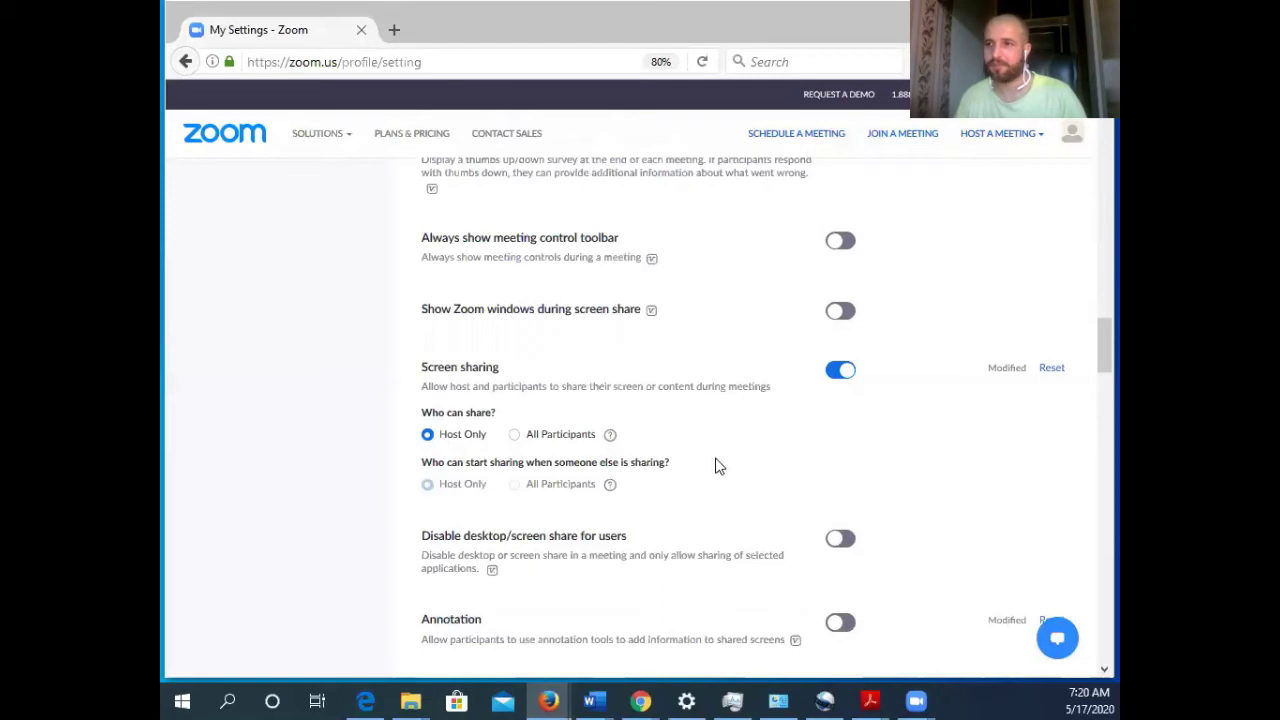
pyautogui.scroll(-3, 715, 465)
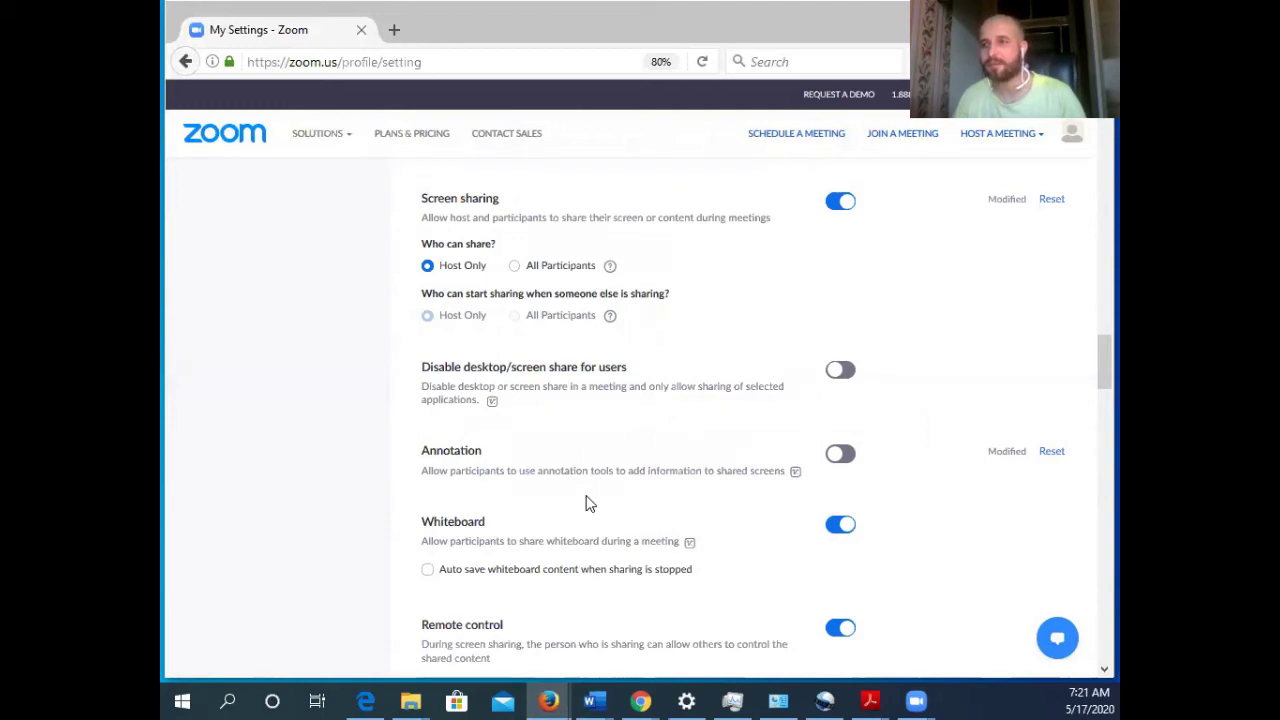
pyautogui.scroll(-4, 587, 503)
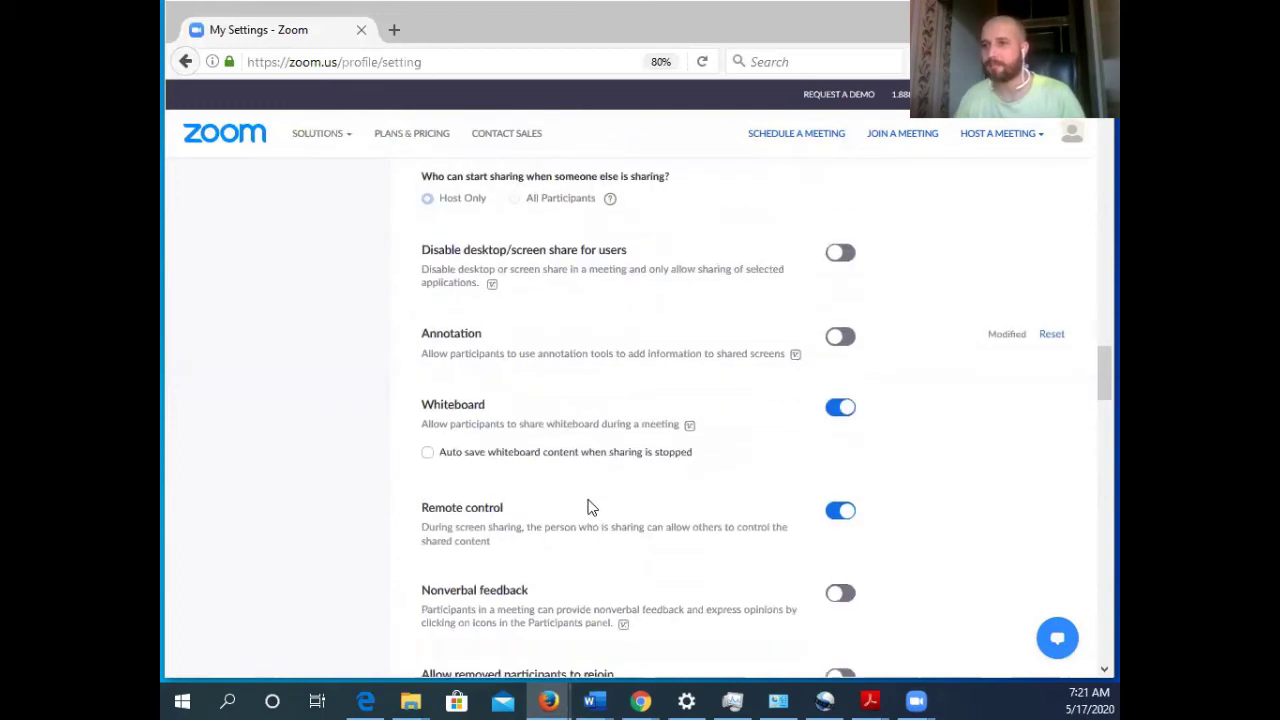
pyautogui.scroll(-2, 591, 483)
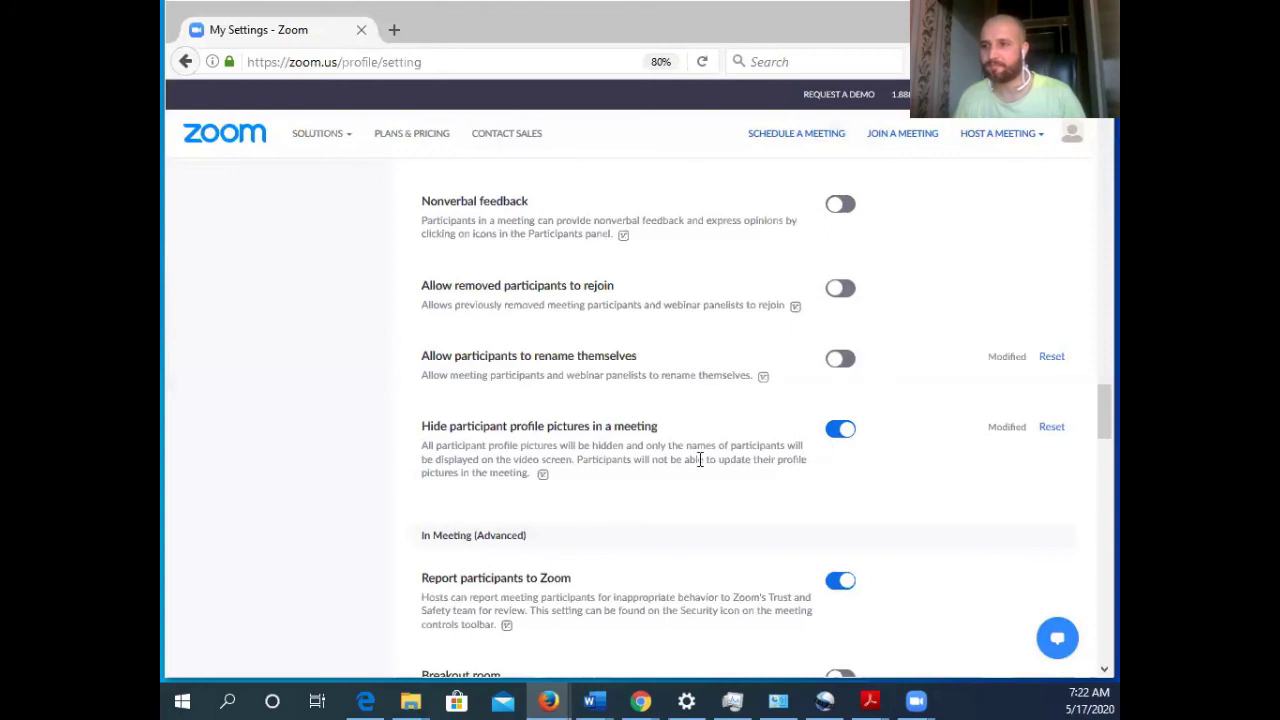
# Review the In Meeting (Advanced) settings, including breakout room, captions, virtual background and waiting room.
pyautogui.scroll(-5, 700, 460)
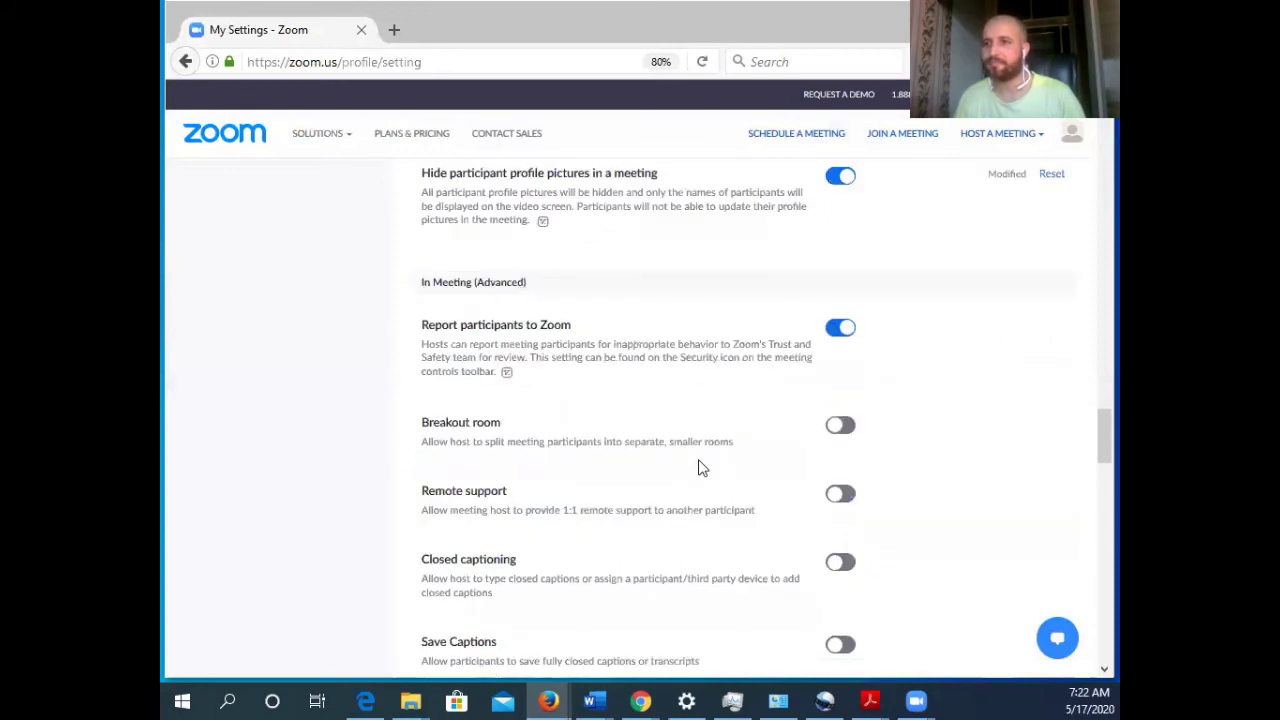
pyautogui.scroll(-5, 700, 467)
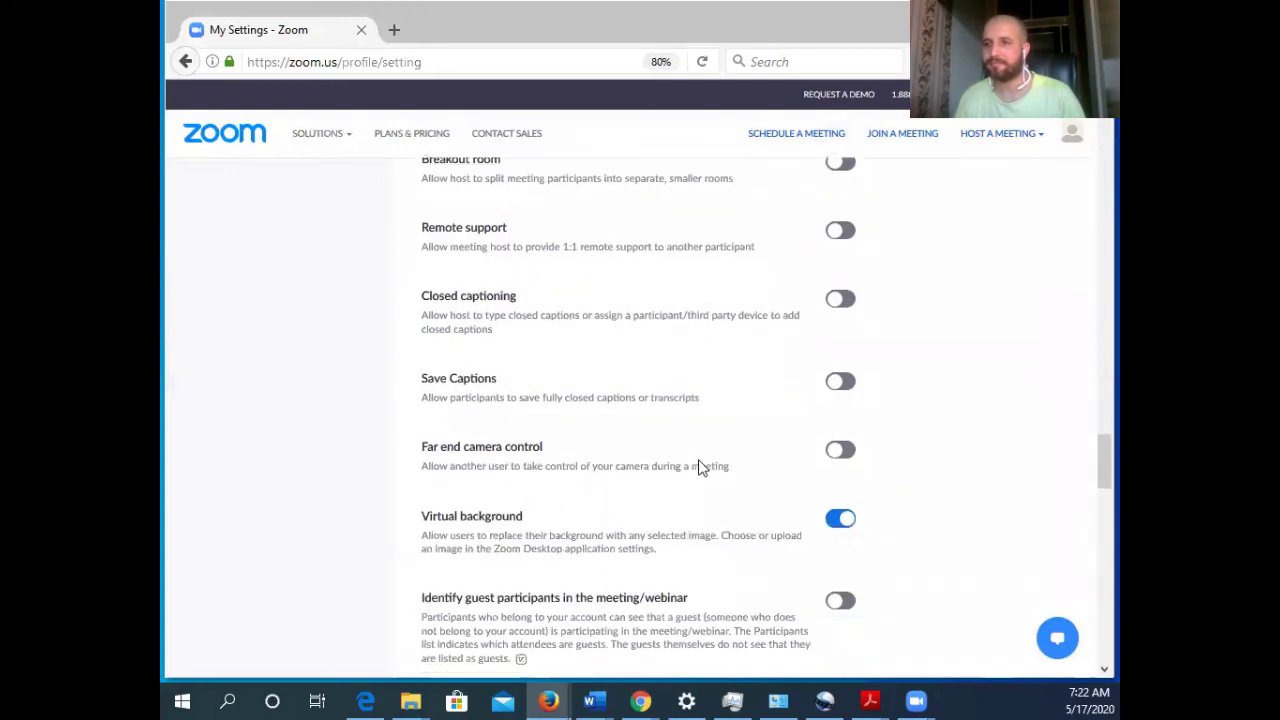
pyautogui.scroll(-3, 700, 467)
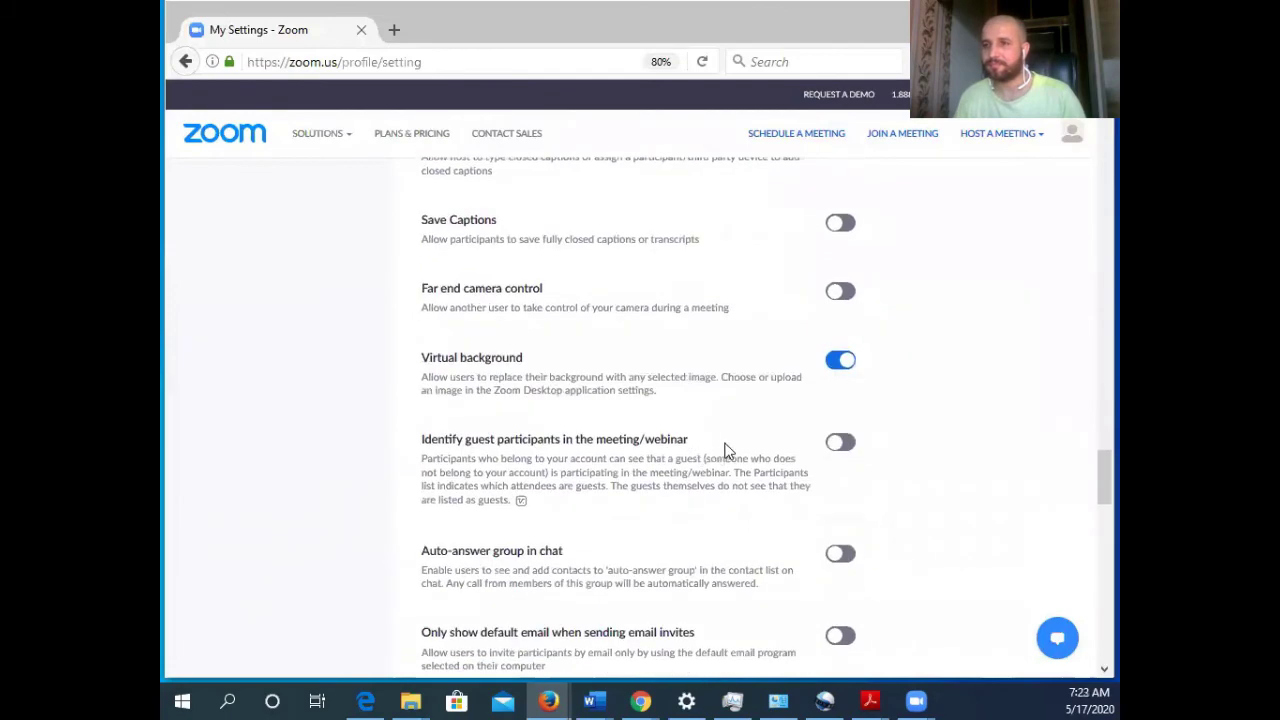
pyautogui.scroll(-2, 728, 450)
pyautogui.scroll(2, 554, 289)
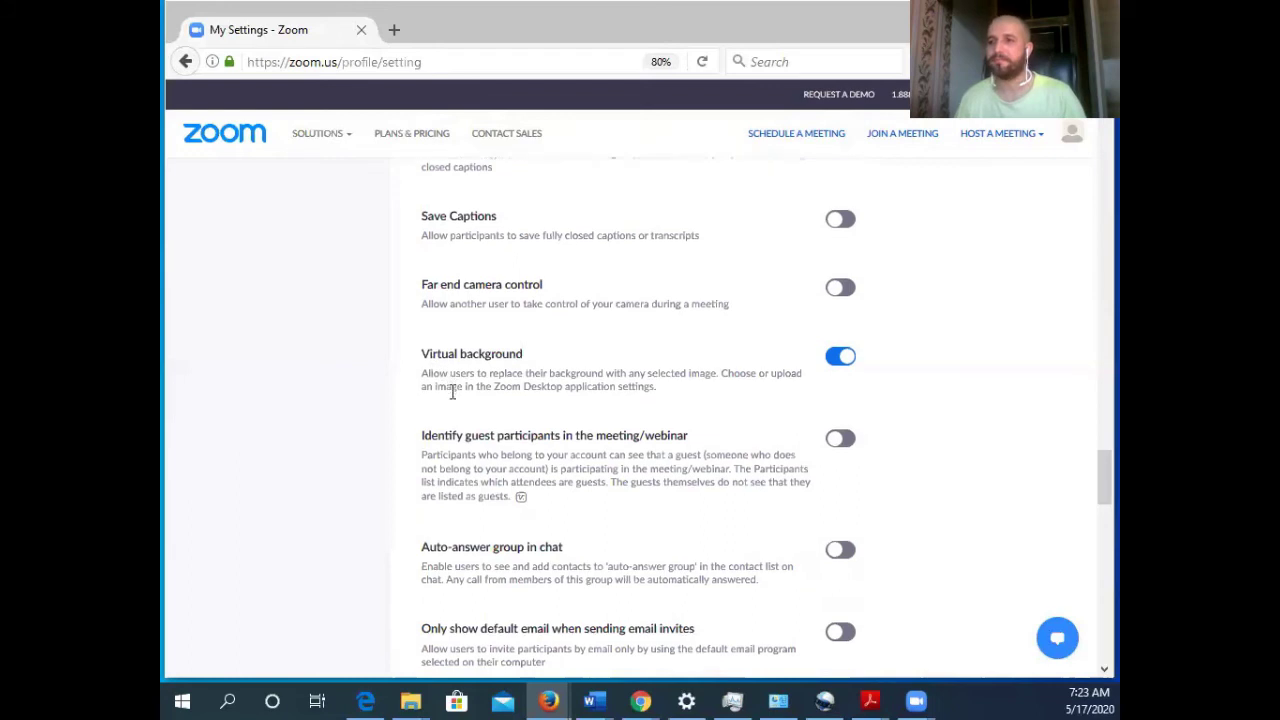
pyautogui.scroll(-3, 462, 426)
pyautogui.scroll(-2, 462, 441)
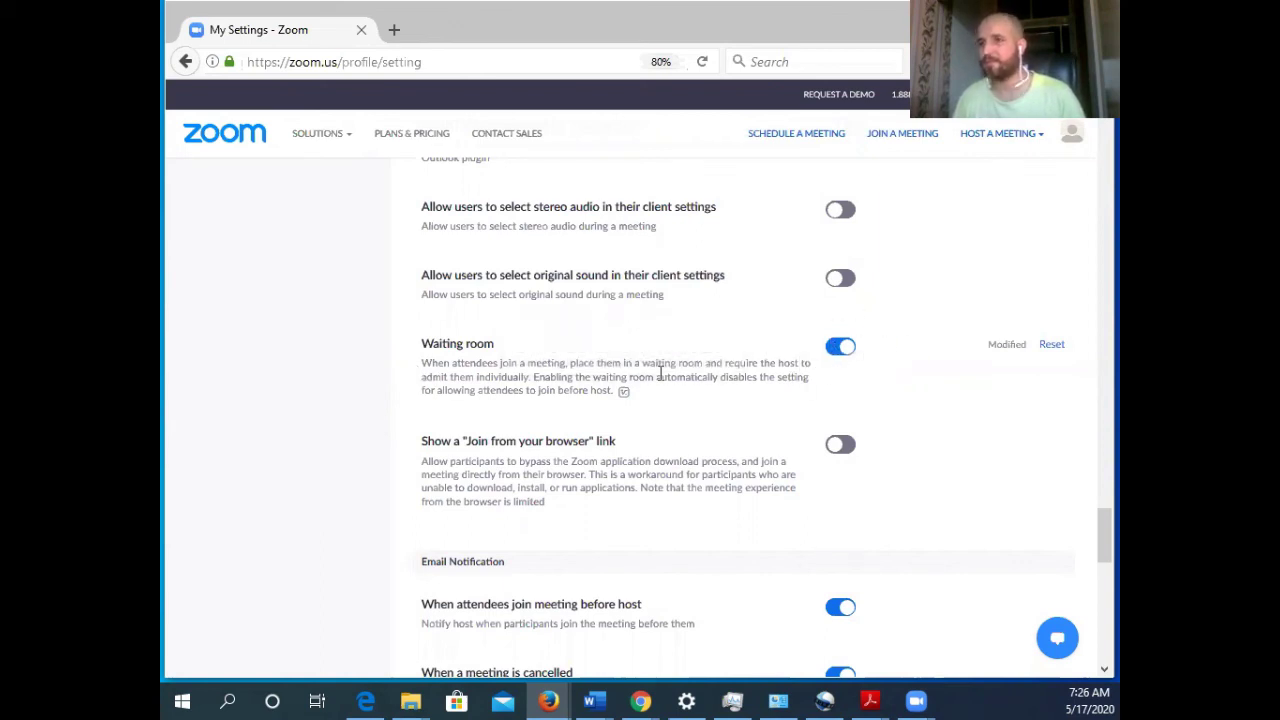
# Look over the email notification, invitation email and schedule privilege settings, and return to the In Meeting (Advanced) section.
pyautogui.scroll(-1, 662, 380)
pyautogui.scroll(-6, 662, 385)
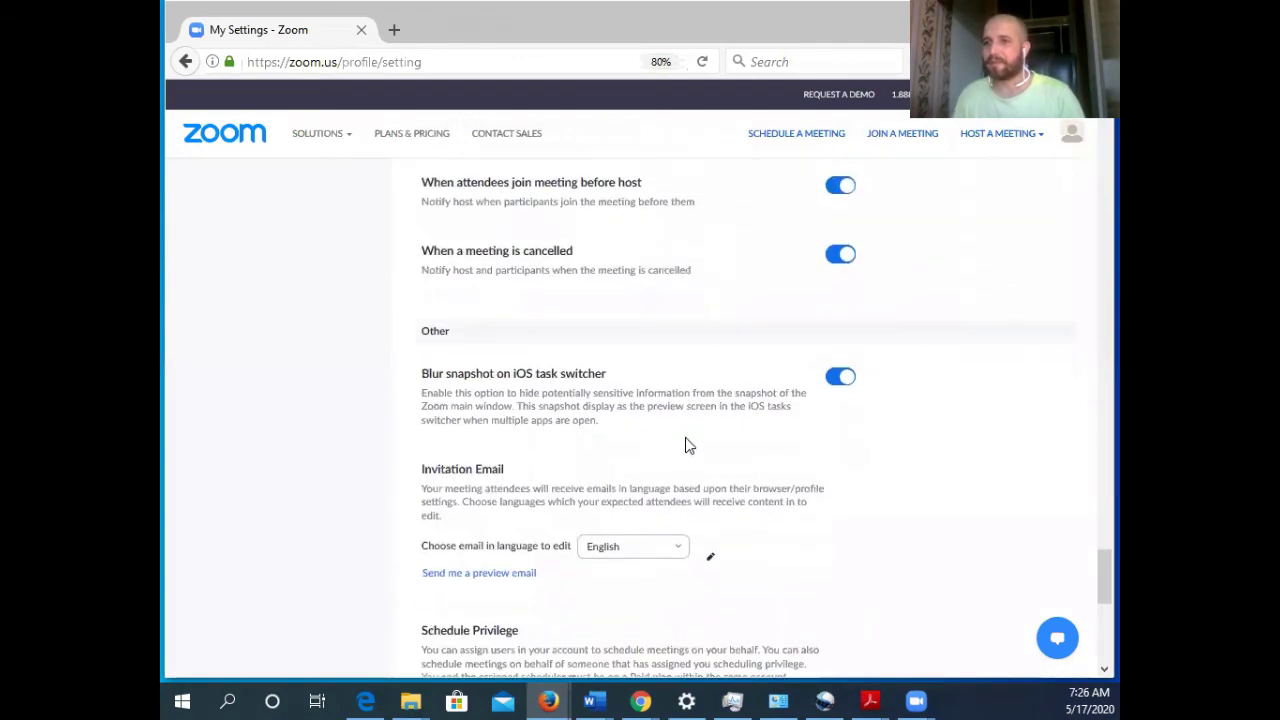
pyautogui.scroll(-2, 833, 512)
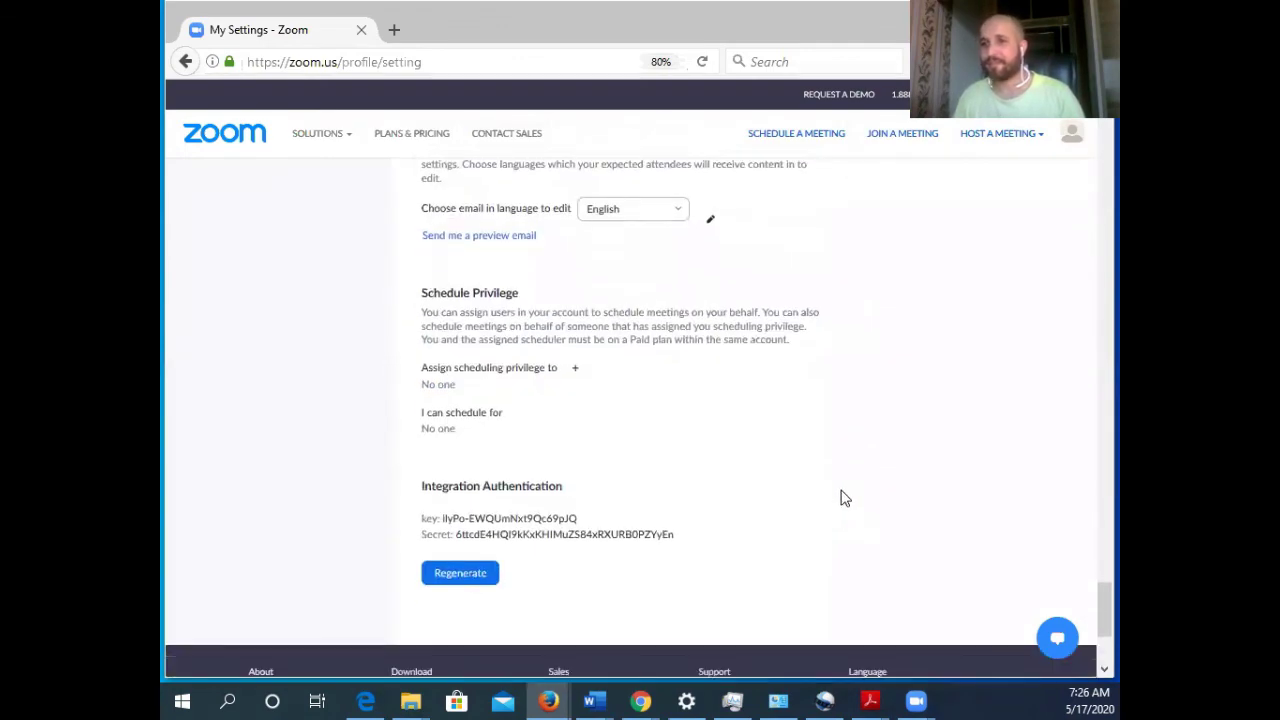
pyautogui.scroll(11, 844, 492)
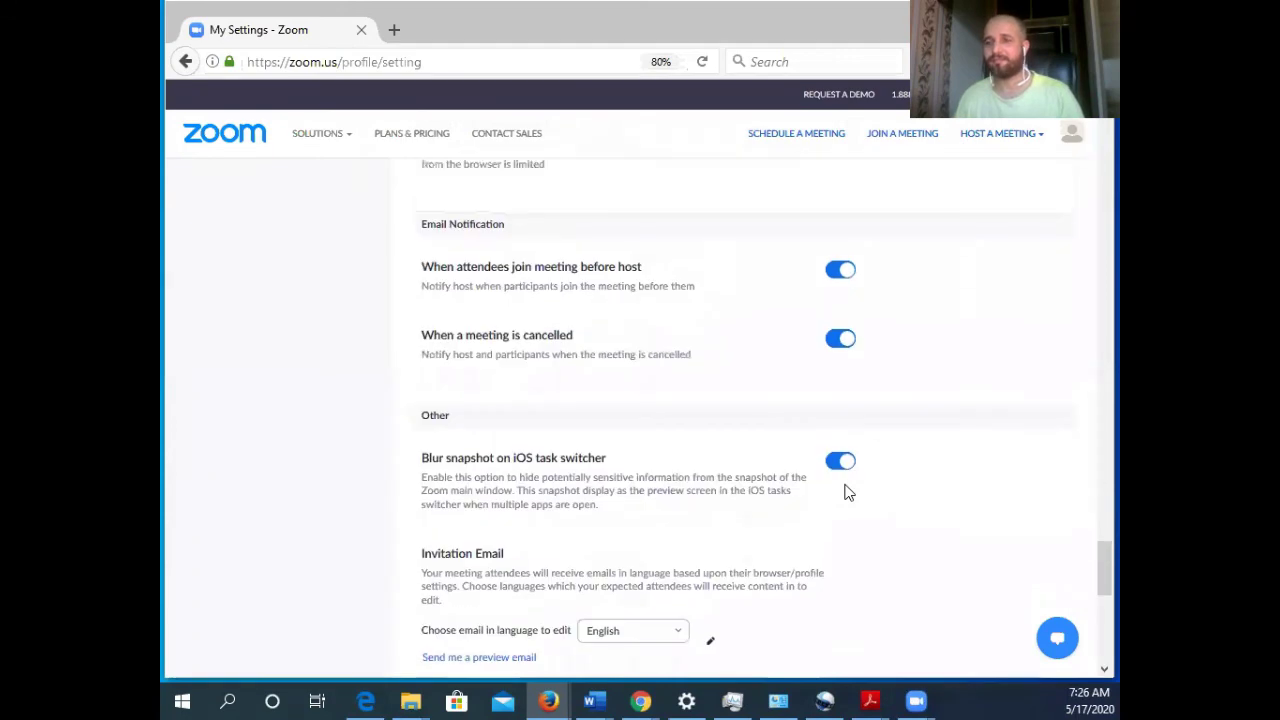
pyautogui.scroll(10, 786, 422)
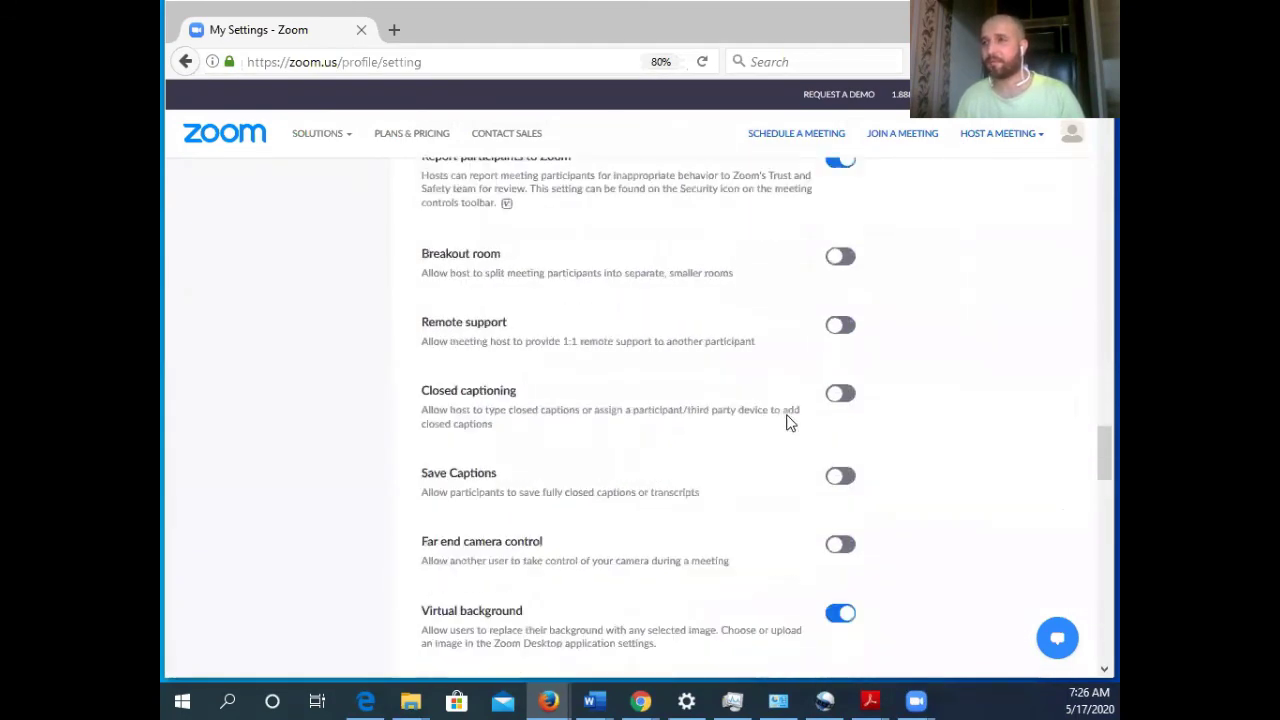